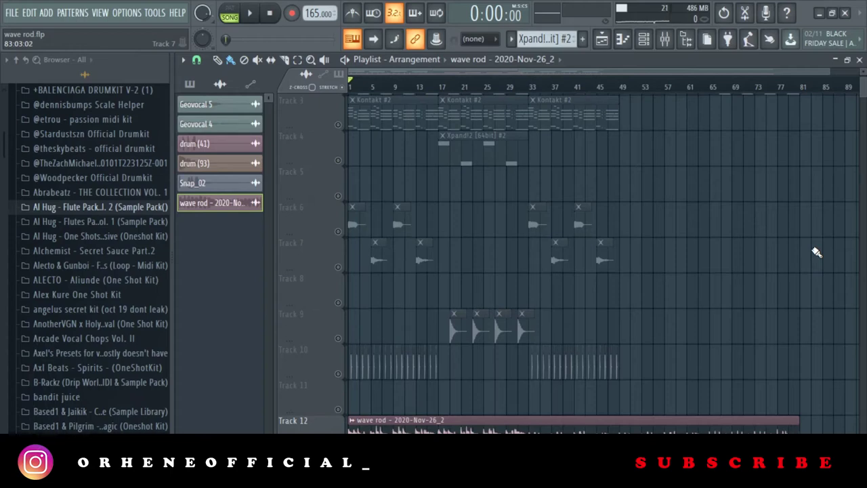
Scroll down to the Track 12 'wave rod - 2020-Nov-26_2' audio clip and play the song
scroll(815, 255, "down", 2)
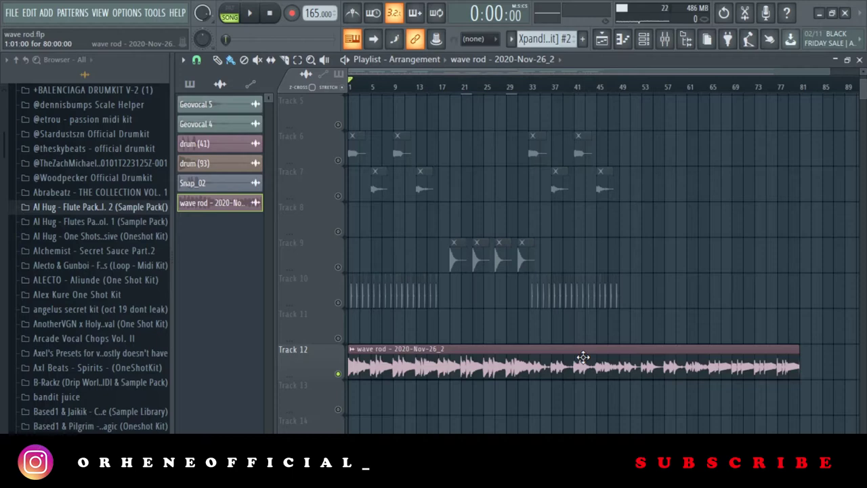
key("space")
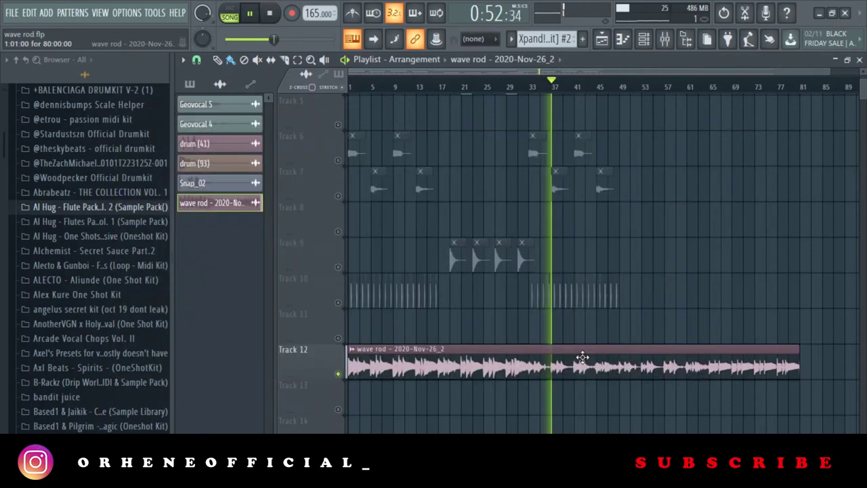
Stop the wave rod playback so the song position returns to 0:00:00
key("space")
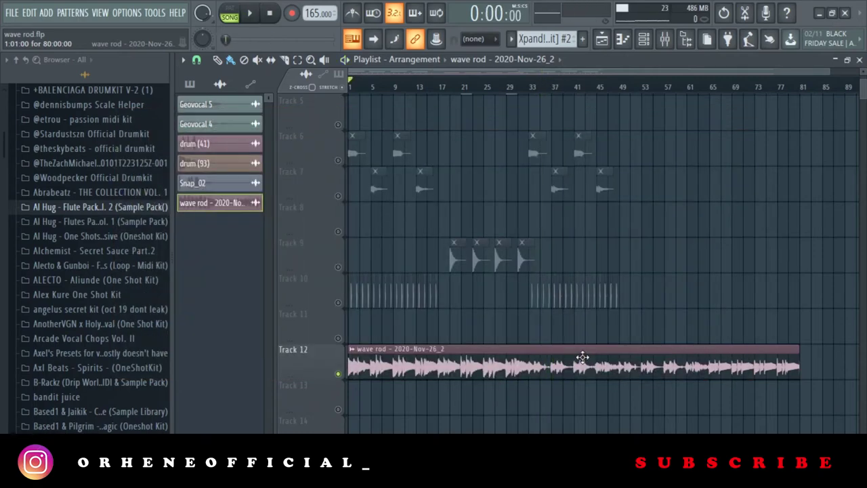
scroll(582, 358, "up", 4)
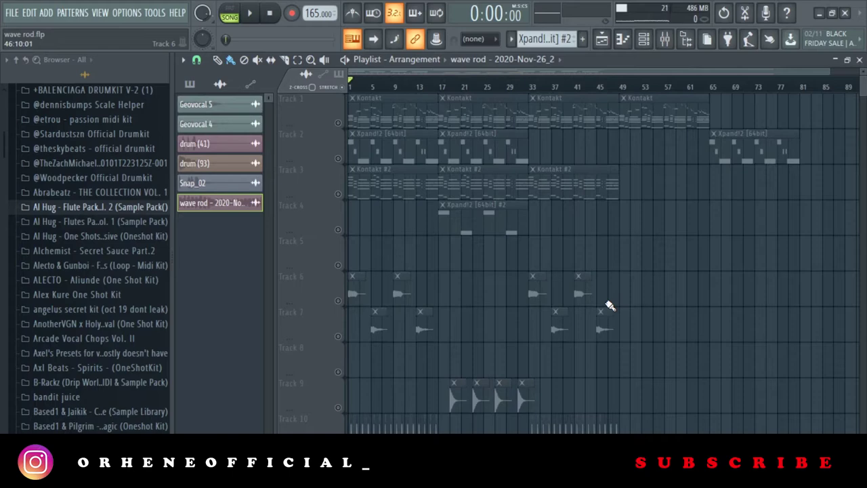
scroll(696, 270, "down", 1)
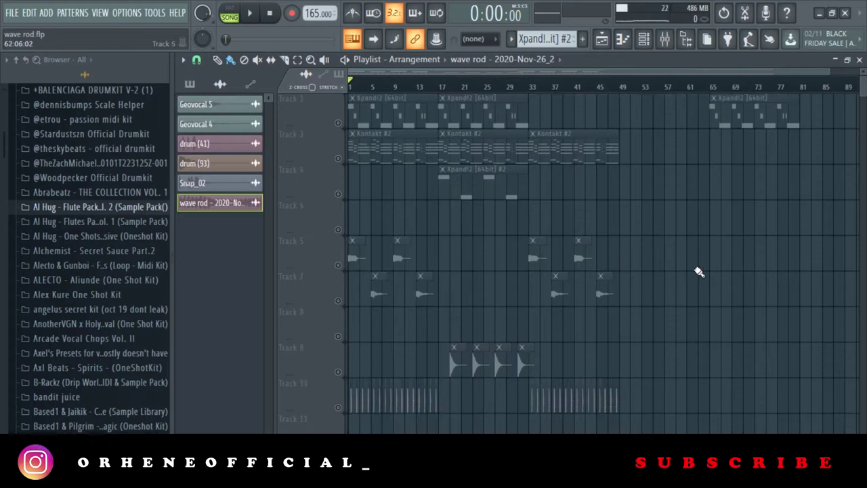
scroll(697, 281, "down", 1)
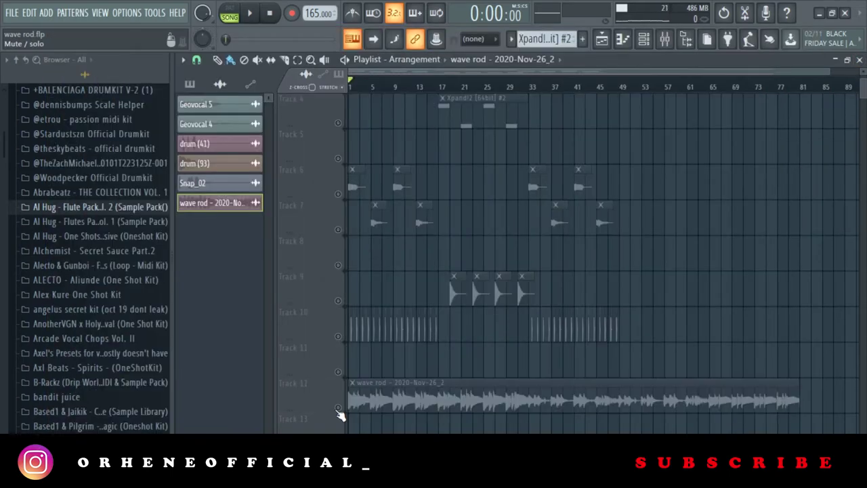
scroll(346, 405, "up", 4)
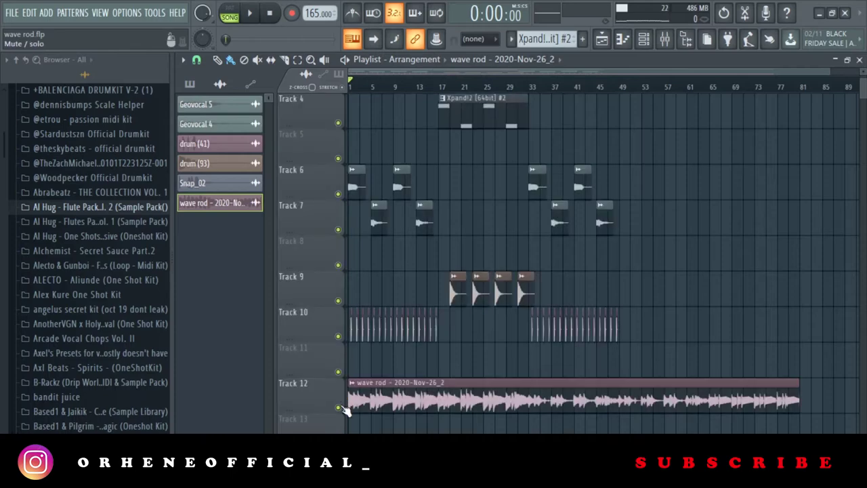
Open the Track 1 Kontakt chord pattern in the piano roll and zoom out on it
double_click(402, 114)
left_click_drag(599, 71, 305, 63)
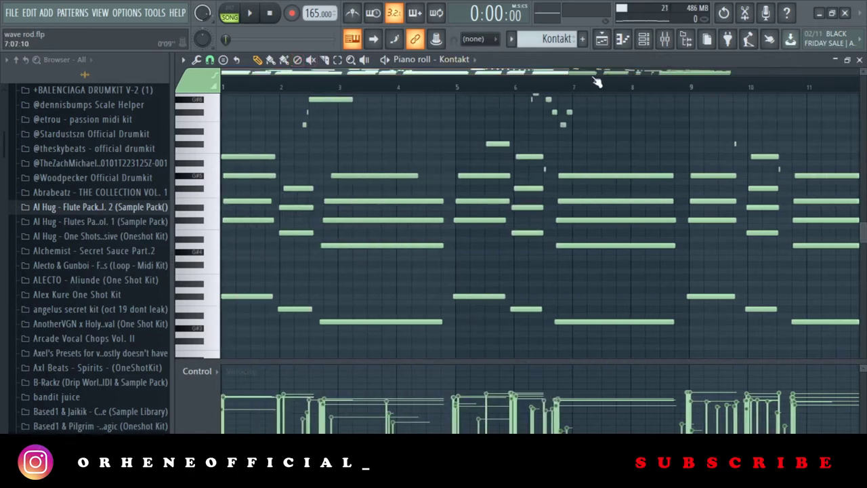
left_click_drag(573, 82, 589, 63)
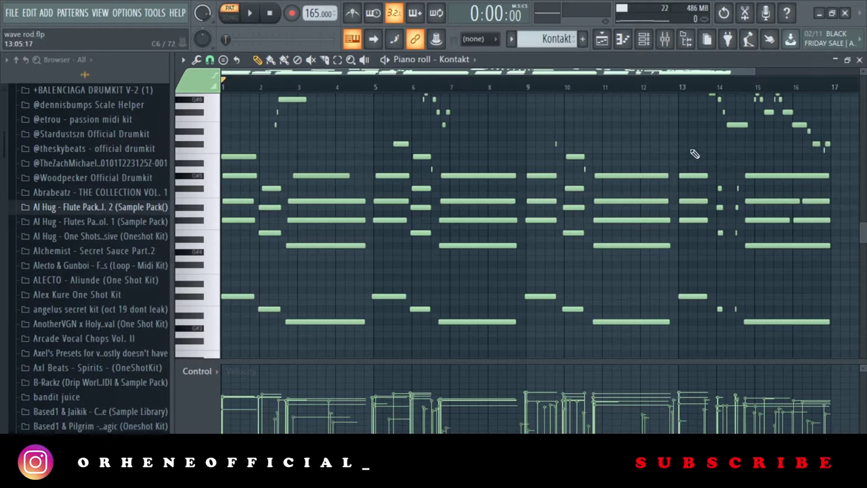
scroll(695, 154, "up", 5)
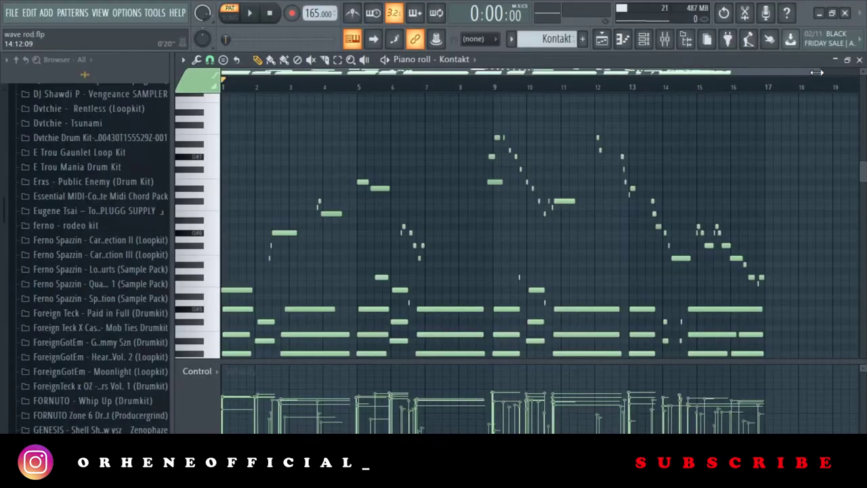
Scroll and zoom through the stacked chord notes to show roughly 14 bars
scroll(261, 246, "down", 4)
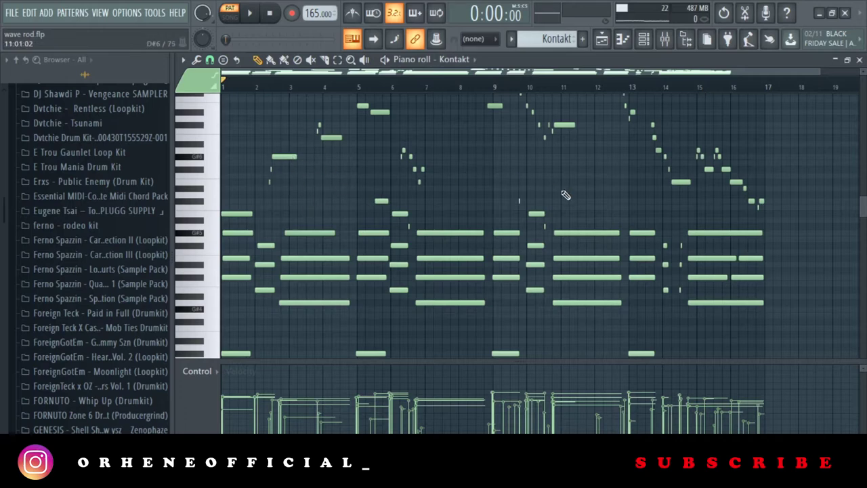
scroll(559, 171, "down", 4)
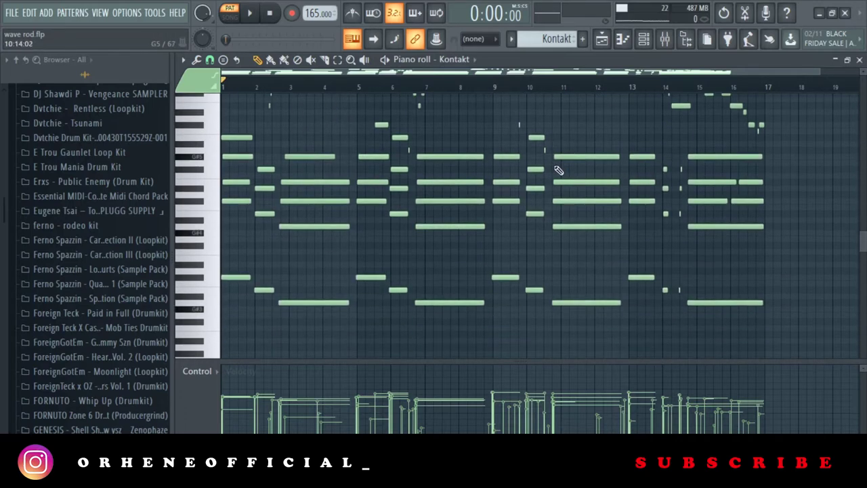
scroll(528, 125, "up", 5)
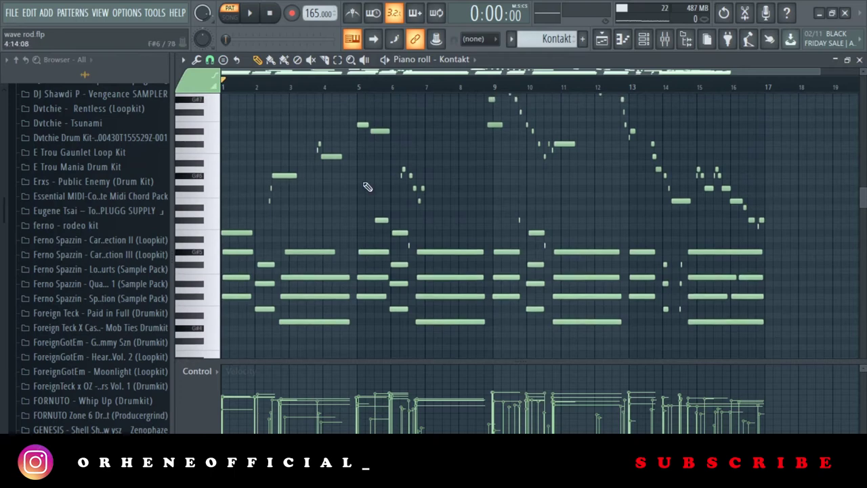
left_click_drag(820, 72, 234, 119)
scroll(369, 133, "down", 4)
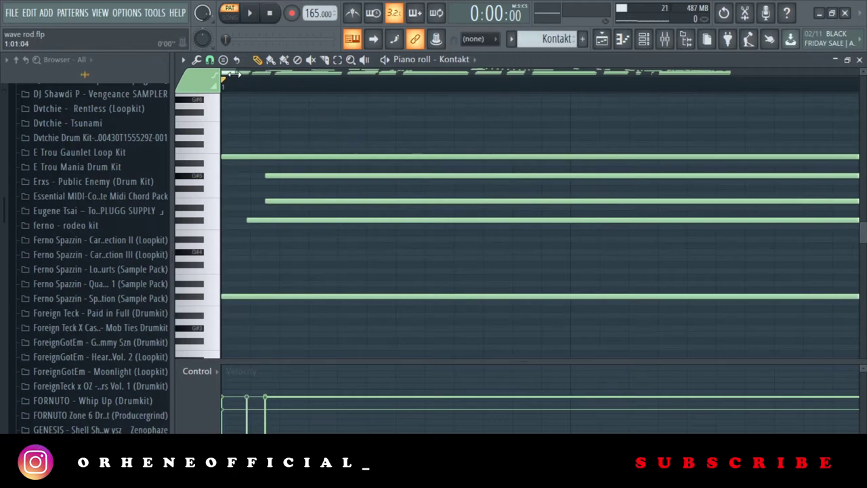
left_click_drag(230, 73, 357, 89)
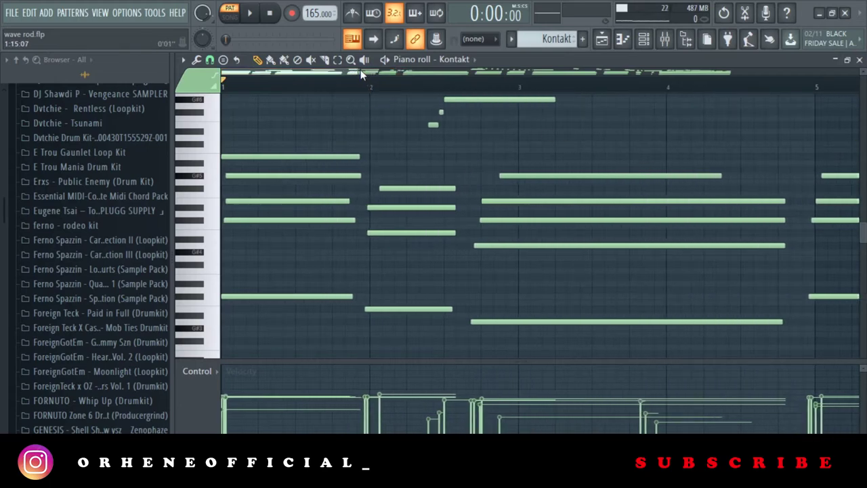
left_click_drag(357, 70, 840, 94)
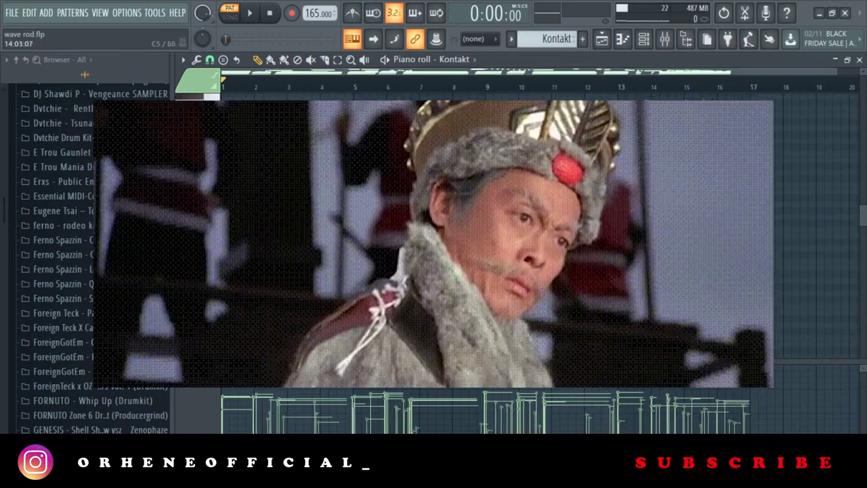
scroll(553, 188, "down", 5)
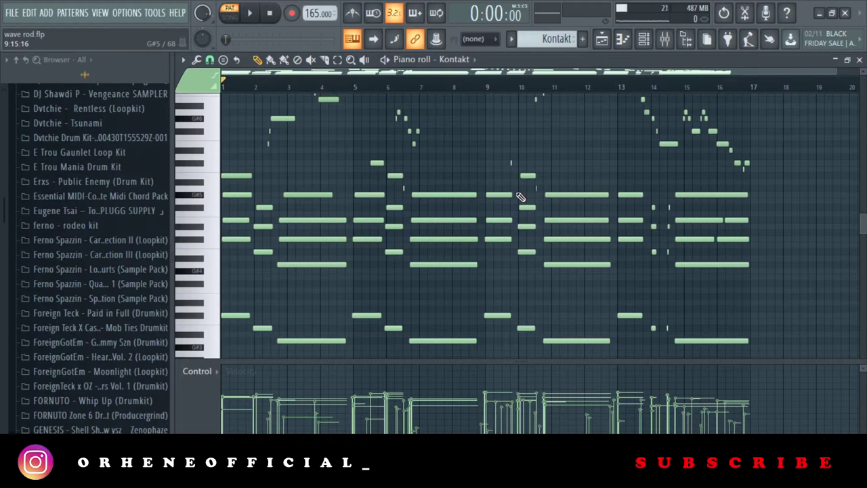
scroll(515, 210, "up", 5)
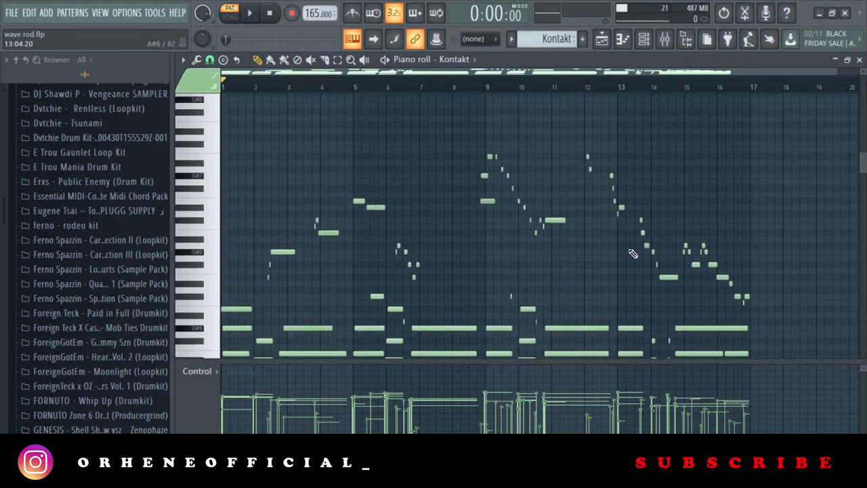
scroll(633, 253, "down", 5)
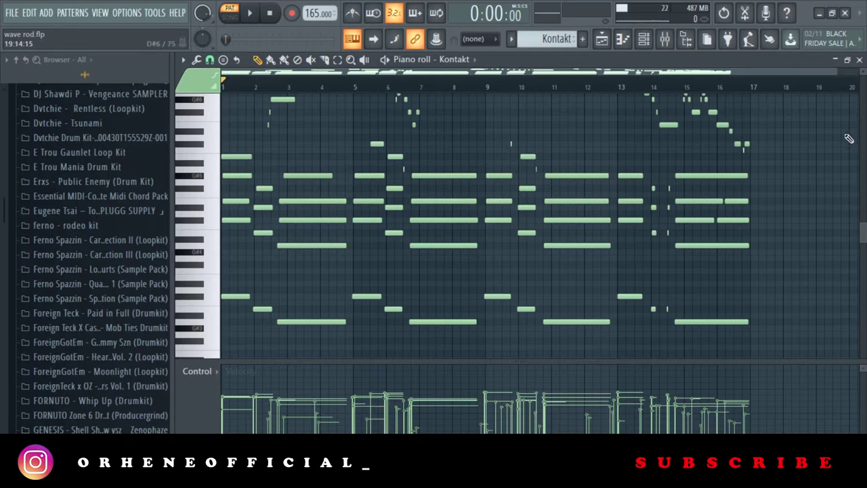
Play the Kontakt chord pattern to hear its chords and melody
key("space")
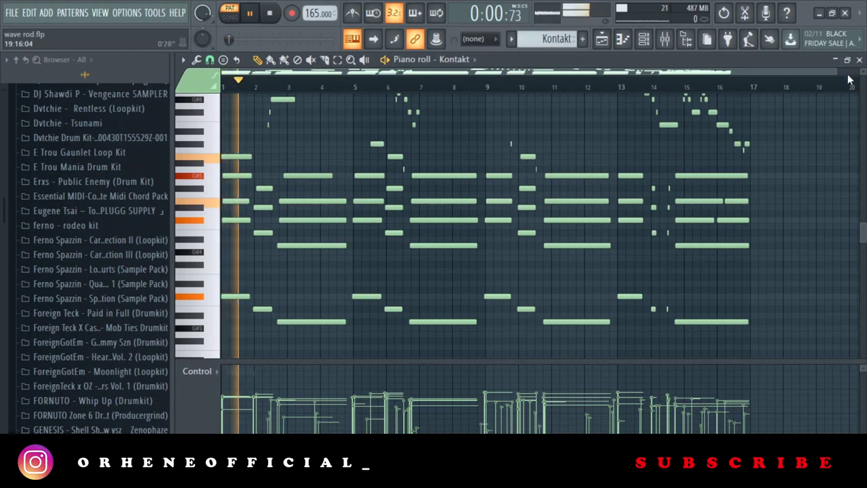
scroll(787, 210, "up", 3)
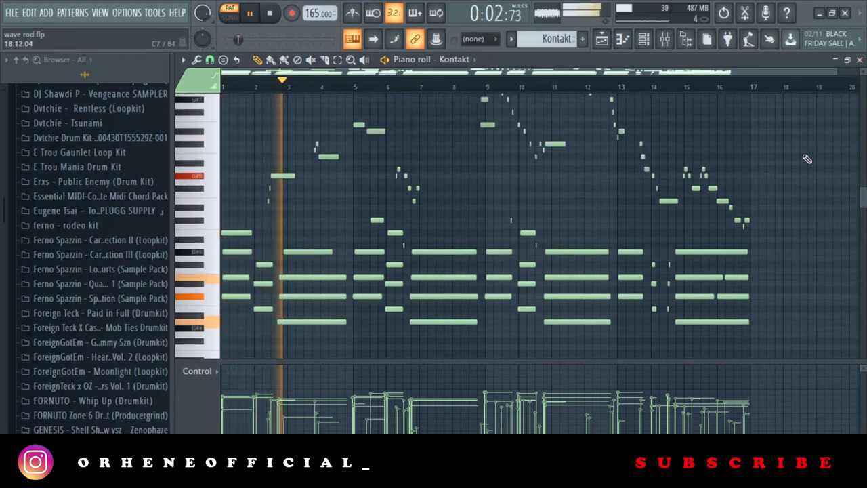
scroll(788, 210, "up", 3)
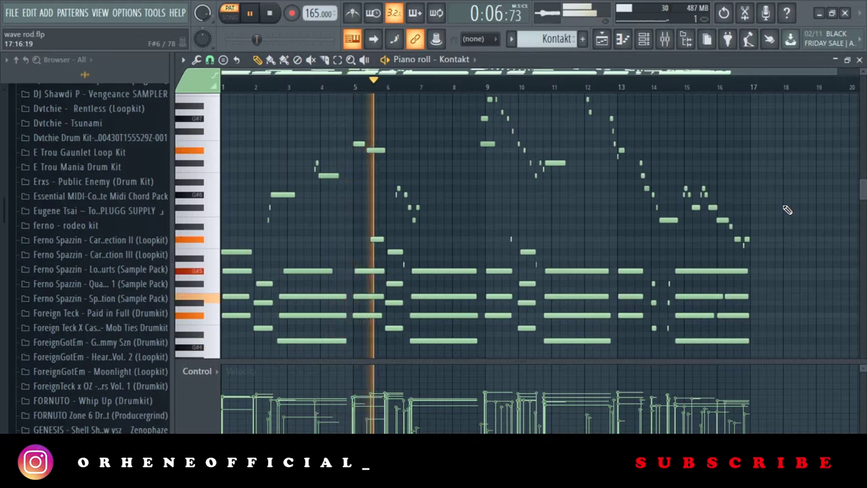
scroll(787, 210, "down", 2)
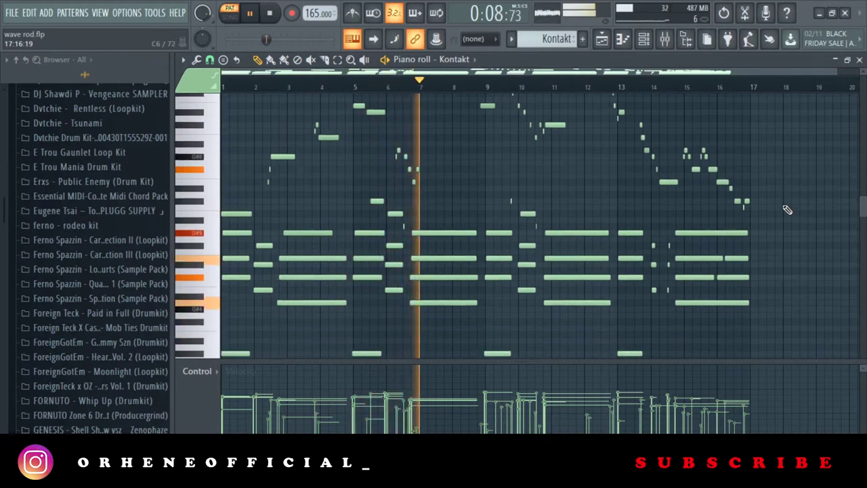
scroll(788, 210, "up", 2)
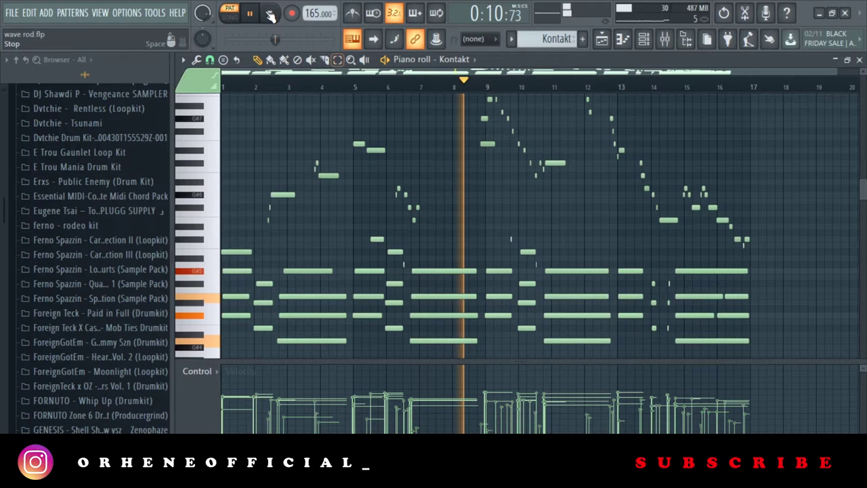
Switch on the metronome during playback, then stop and rewind to bar 1
left_click(359, 15)
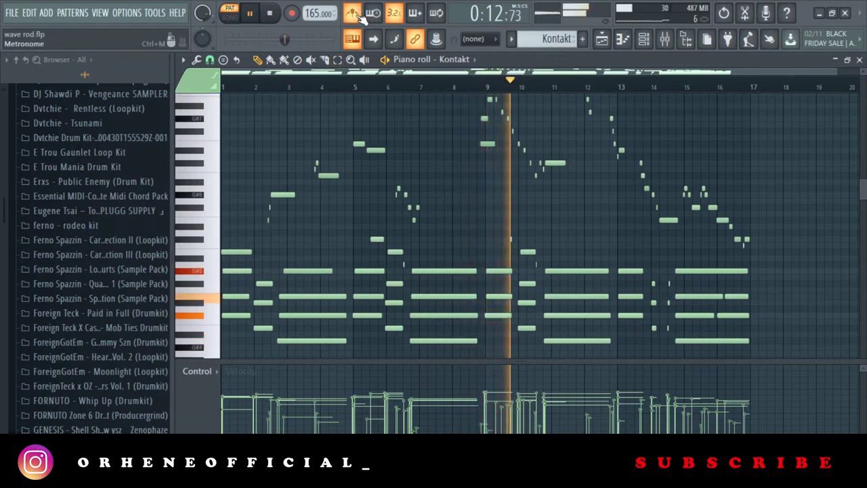
scroll(749, 179, "down", 1)
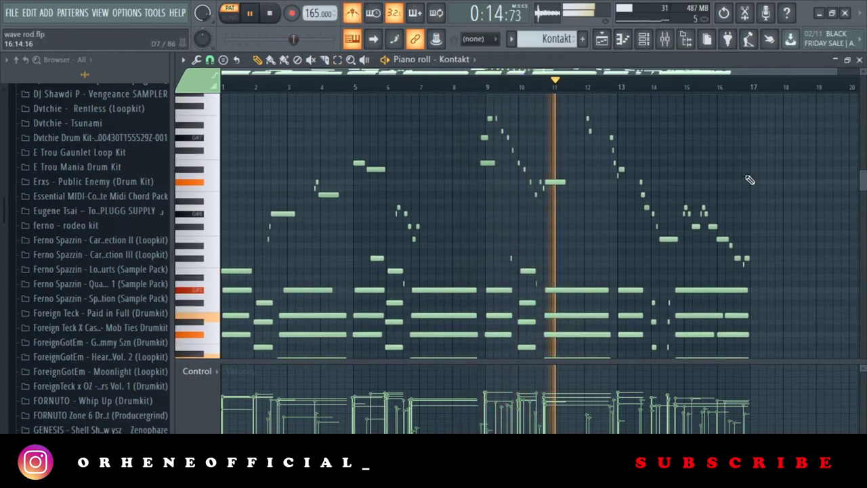
scroll(750, 180, "up", 2)
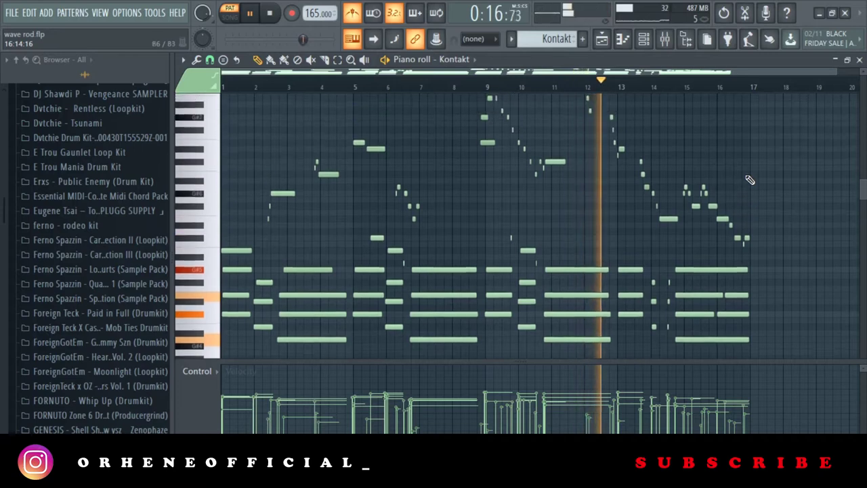
scroll(750, 179, "down", 2)
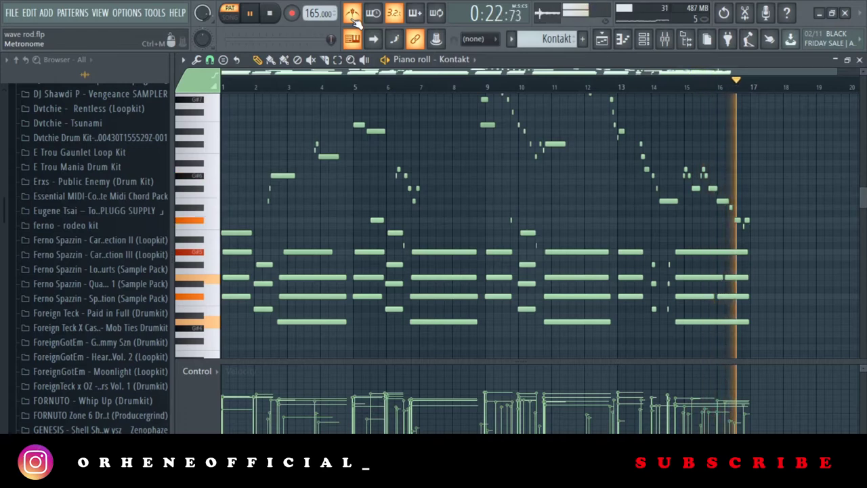
key("space")
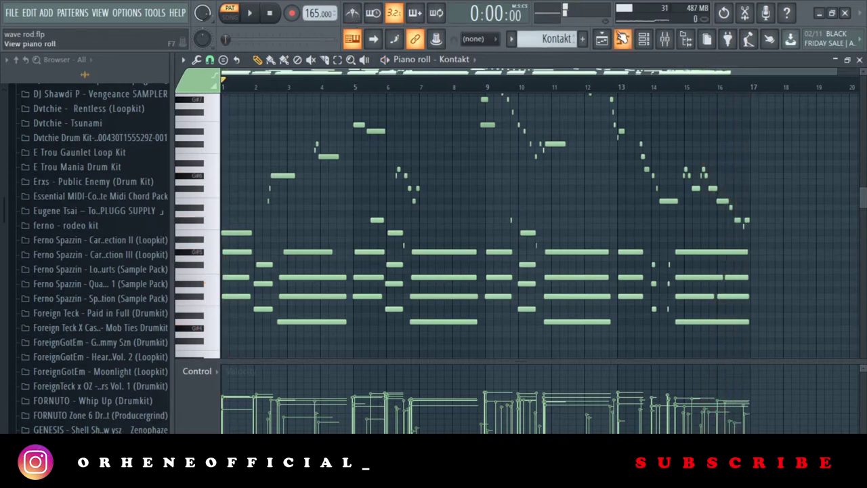
On the Kontakt mixer insert, move Parametric EQ 2 band 4 to 597Hz, -2.7dB
left_click(665, 38)
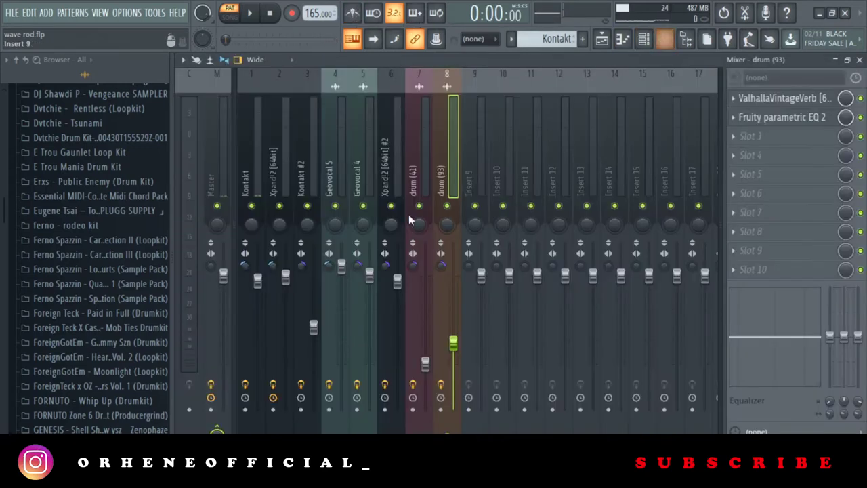
left_click(259, 178)
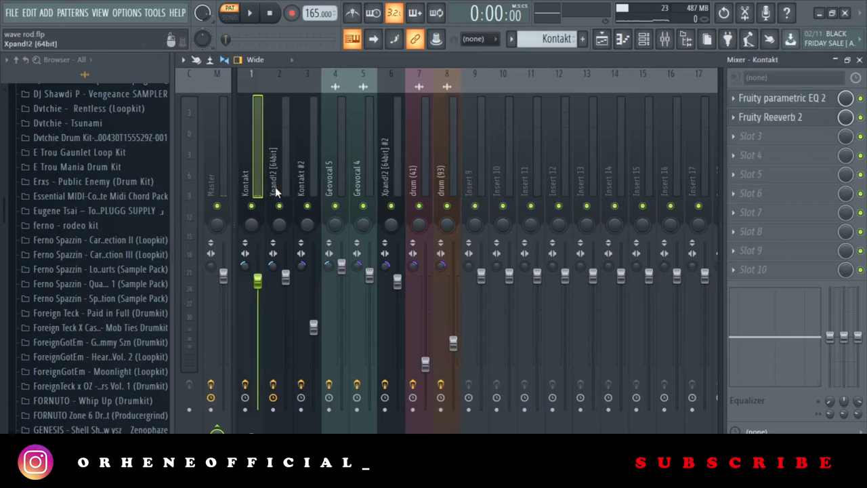
left_click(806, 99)
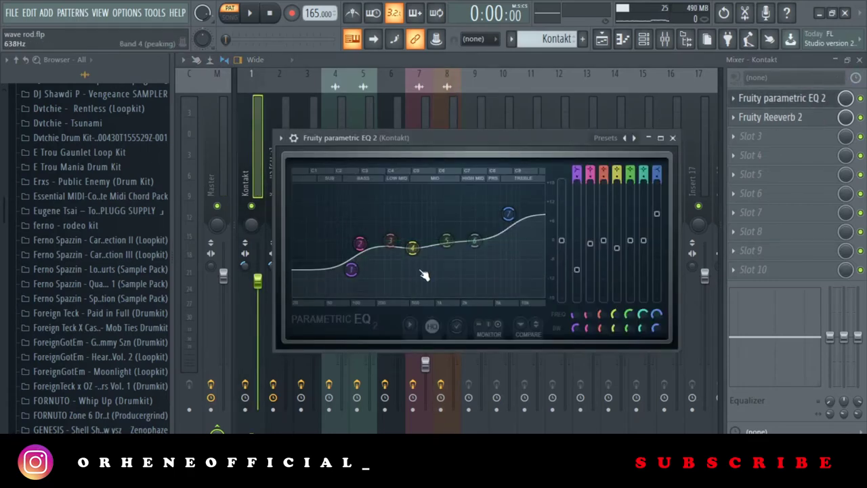
left_click_drag(414, 247, 416, 249)
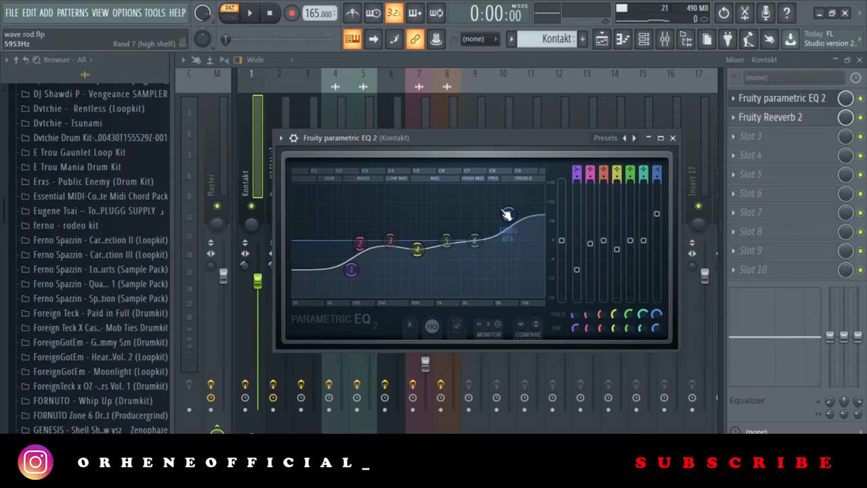
left_click(673, 138)
Check the Kontakt insert's Fruity Reeverb 2 settings and return to the piano roll
left_click(779, 118)
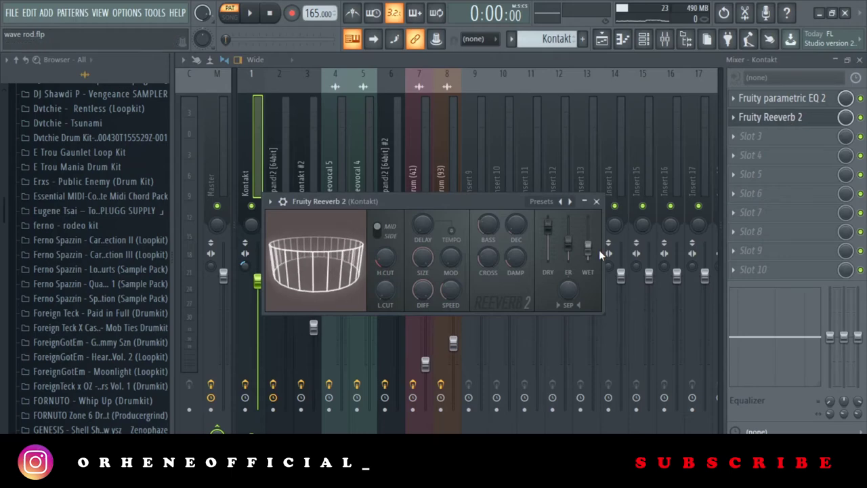
left_click(596, 201)
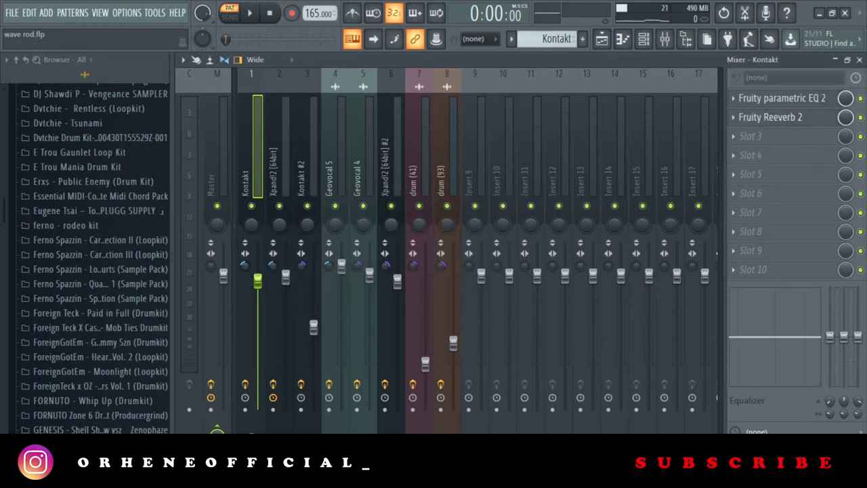
left_click(859, 60)
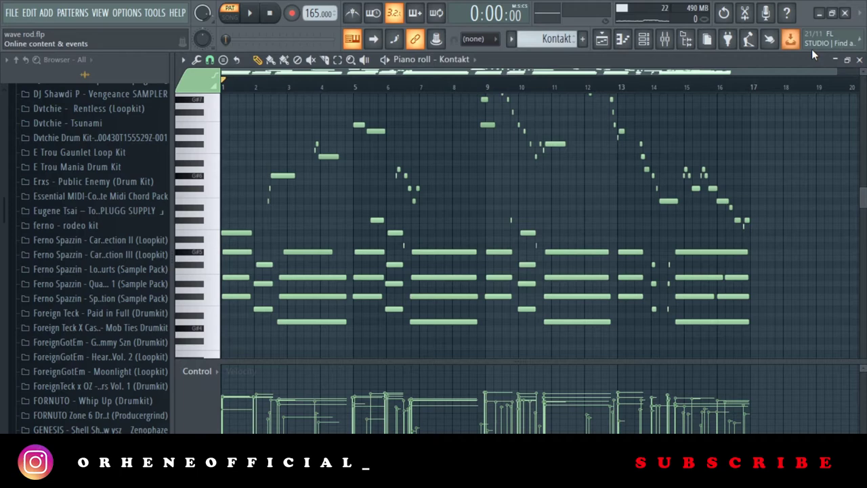
Hide the piano roll and channel rack, then open the Kontakt #2 pattern spanning bars 1–17
left_click(855, 62)
key("F6")
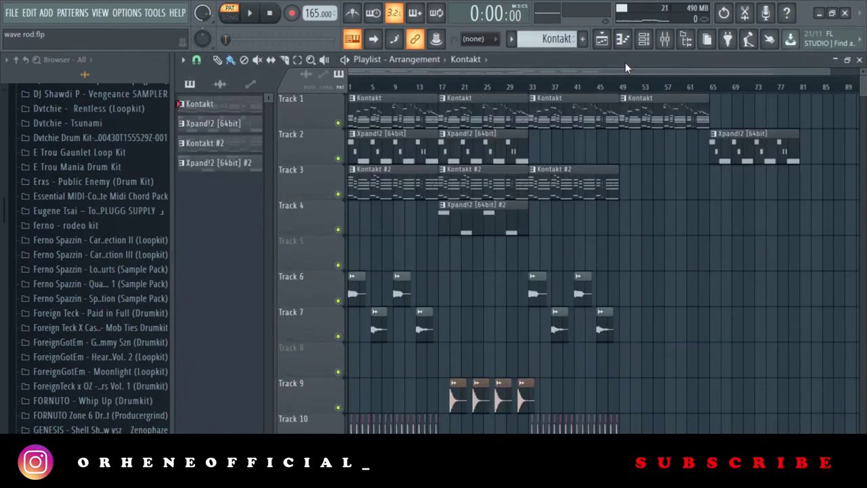
double_click(392, 183)
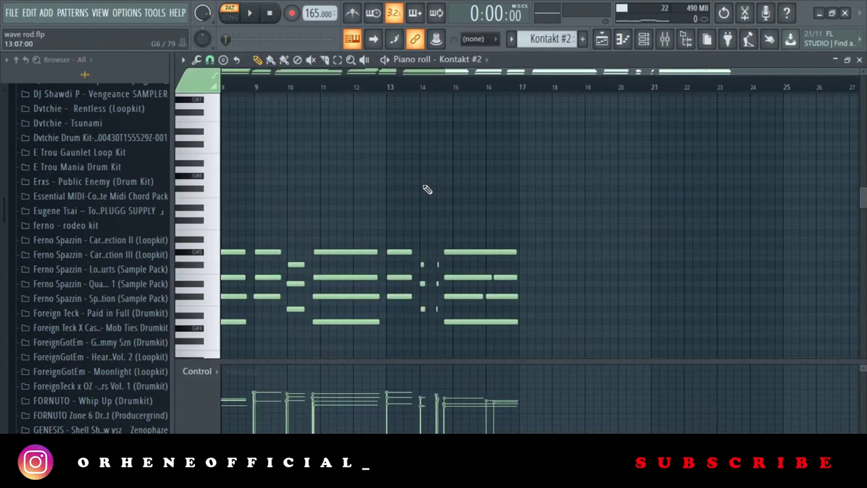
scroll(631, 74, "left", 5)
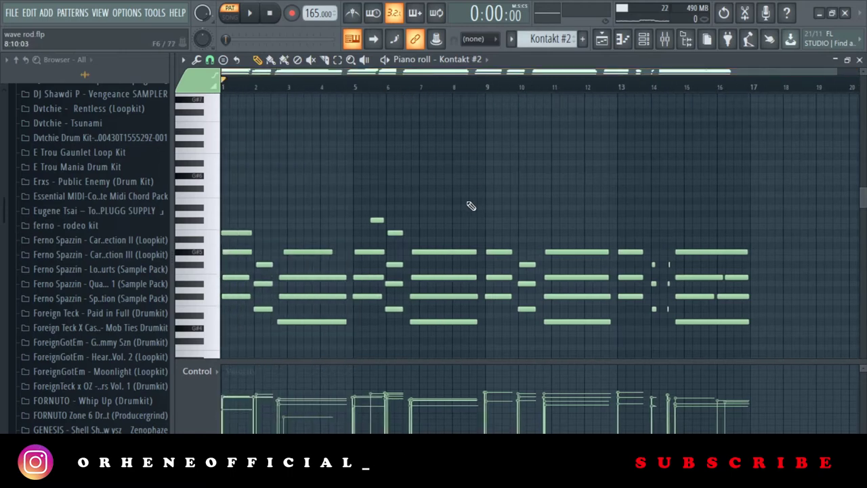
scroll(444, 174, "down", 5)
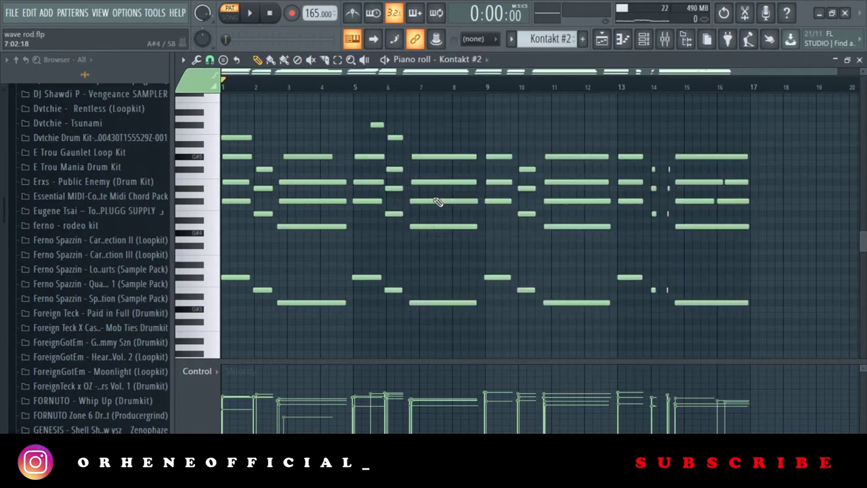
scroll(461, 162, "up", 8)
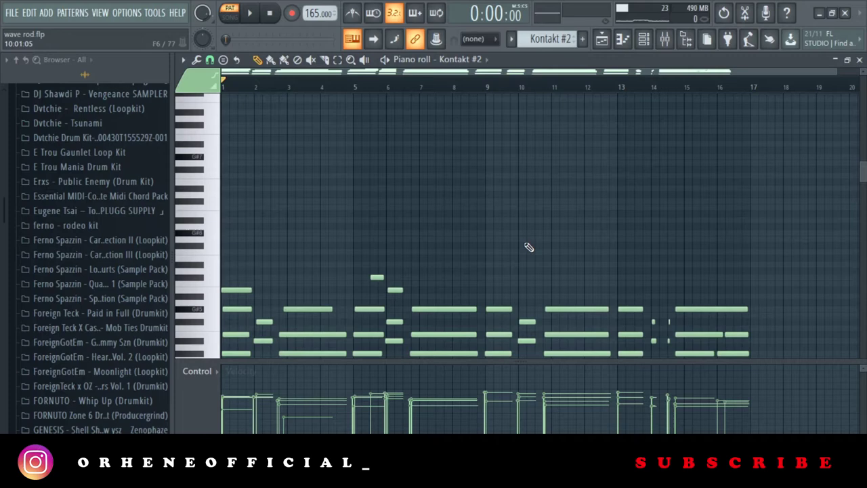
scroll(672, 199, "down", 10)
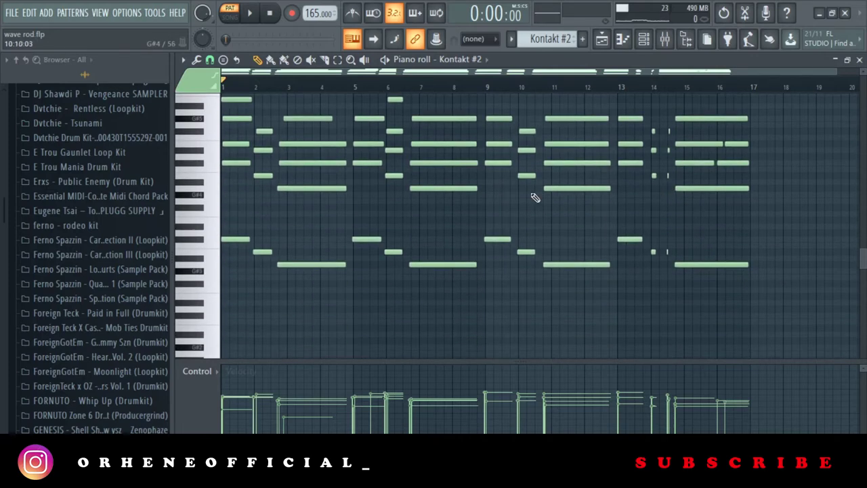
Play and stop the Kontakt #2 pattern, then show its mixer insert with EQ and reverb
left_click(252, 15)
scroll(549, 143, "up", 2)
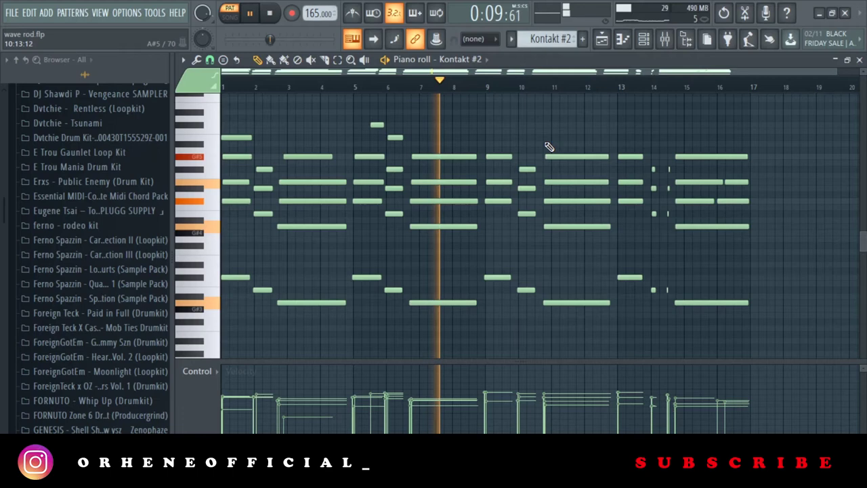
key("space")
left_click(644, 38)
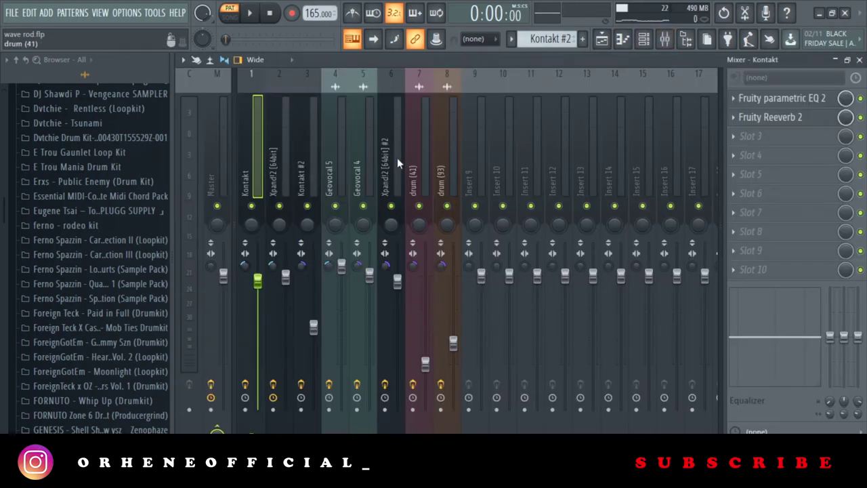
left_click(309, 183)
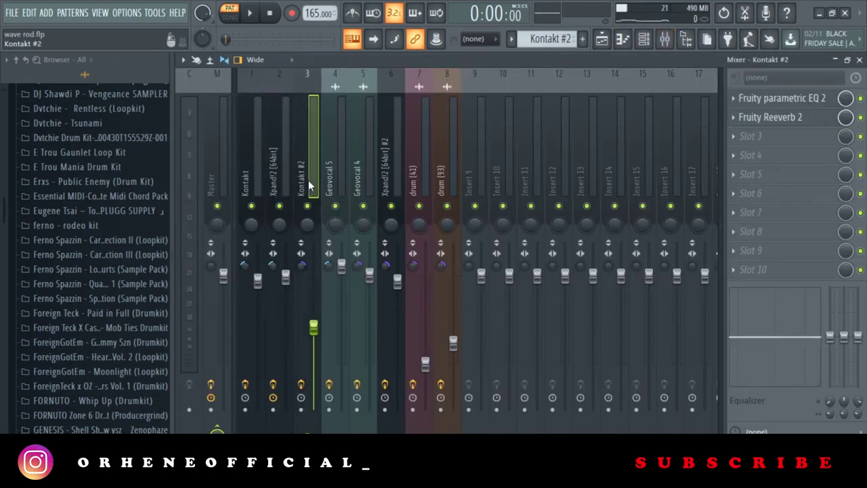